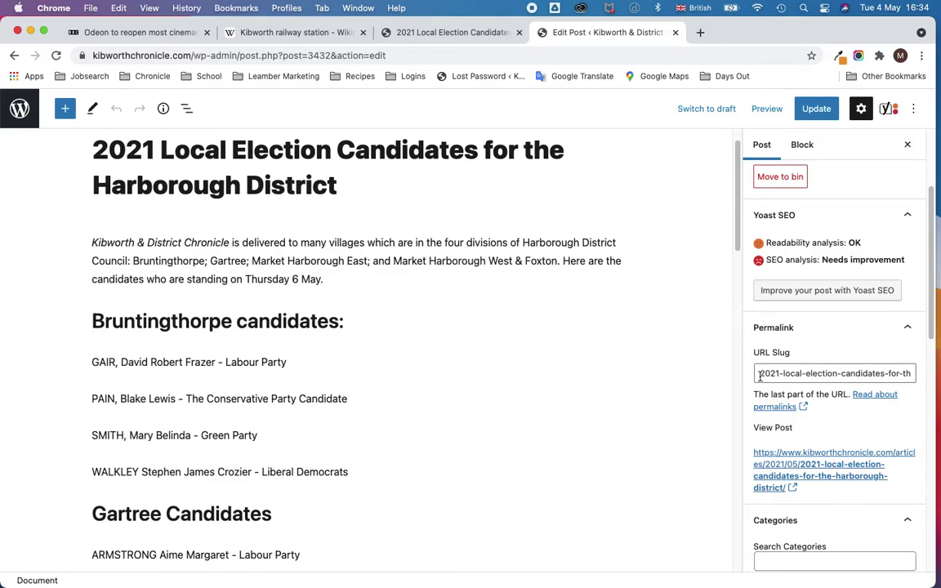
# Compare the URL slug of Wikipedia's Kibworth railway station article with the address of the BBC News story about Odeon cinemas
pyautogui.click(760, 375)
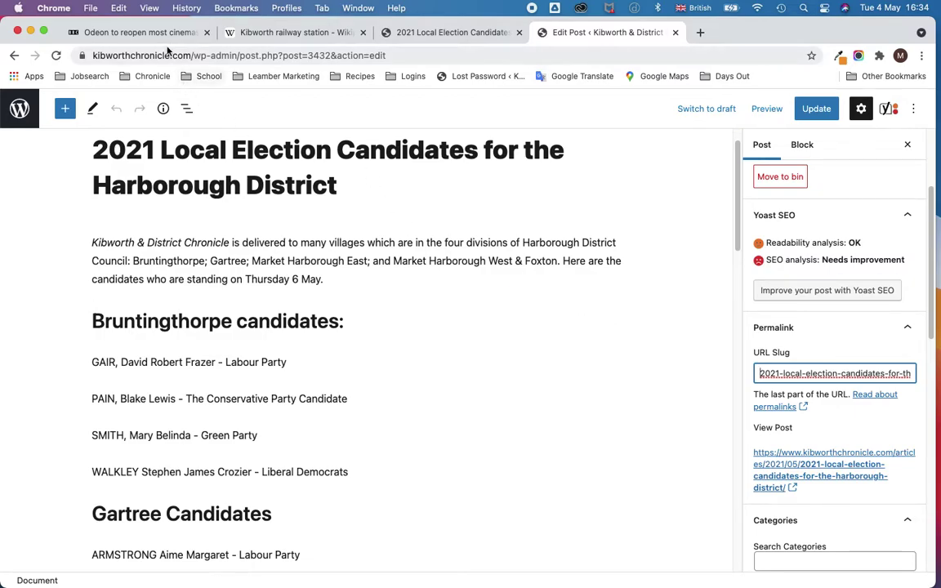
pyautogui.click(250, 34)
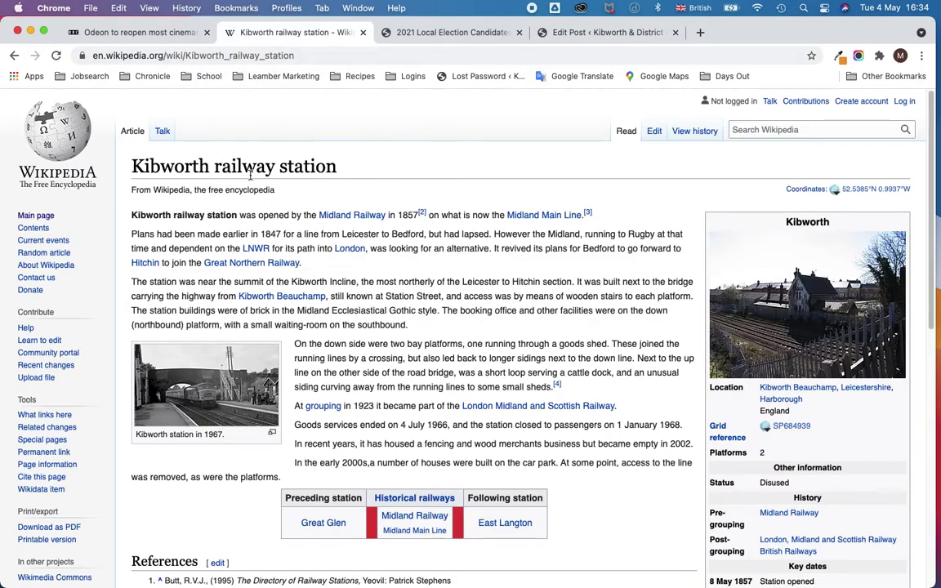
pyautogui.click(187, 59)
pyautogui.moveTo(187, 59); pyautogui.dragTo(304, 61)
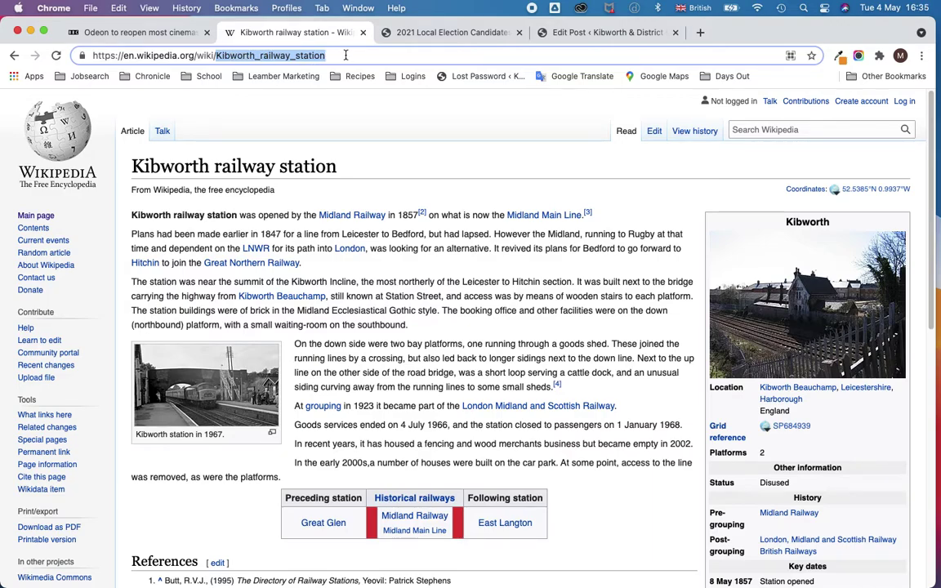
pyautogui.click(155, 34)
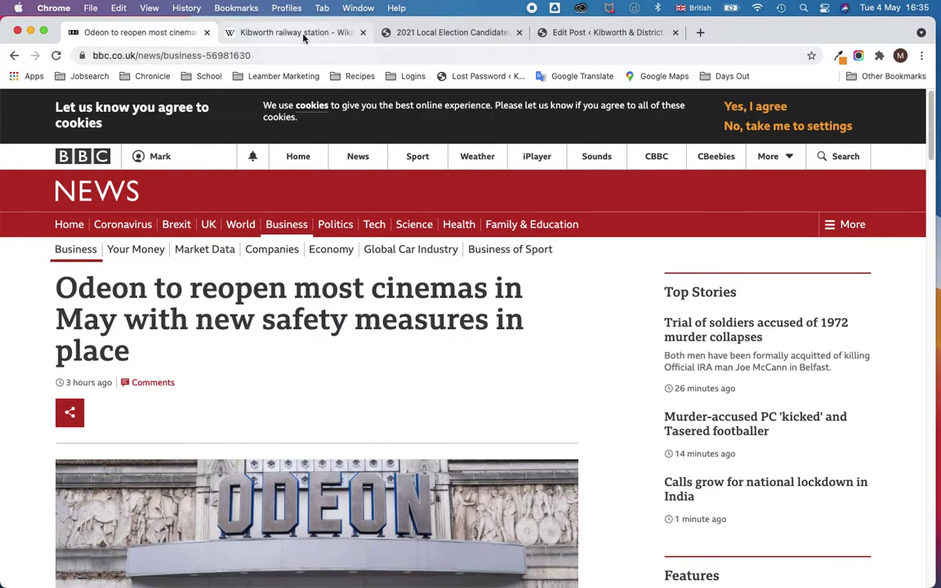
pyautogui.click(272, 30)
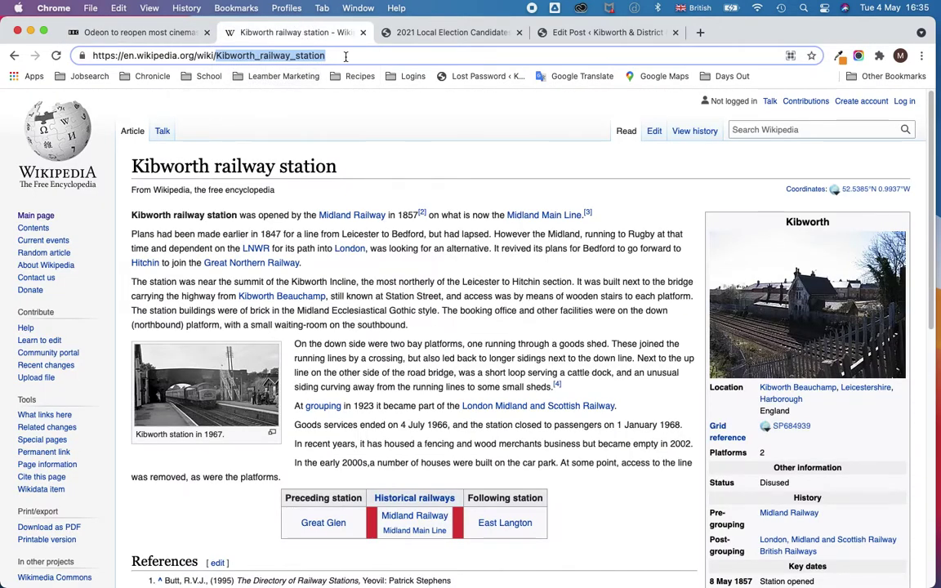
# Compare the URL slug of the published 2021 local election article with its headline, on the live page and in the post editor
pyautogui.click(426, 35)
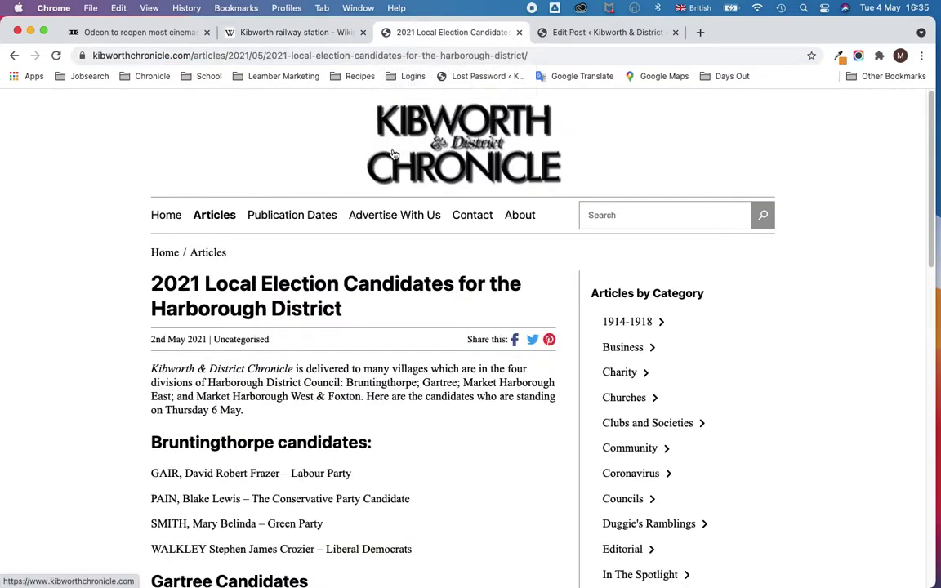
pyautogui.moveTo(266, 56); pyautogui.dragTo(512, 48)
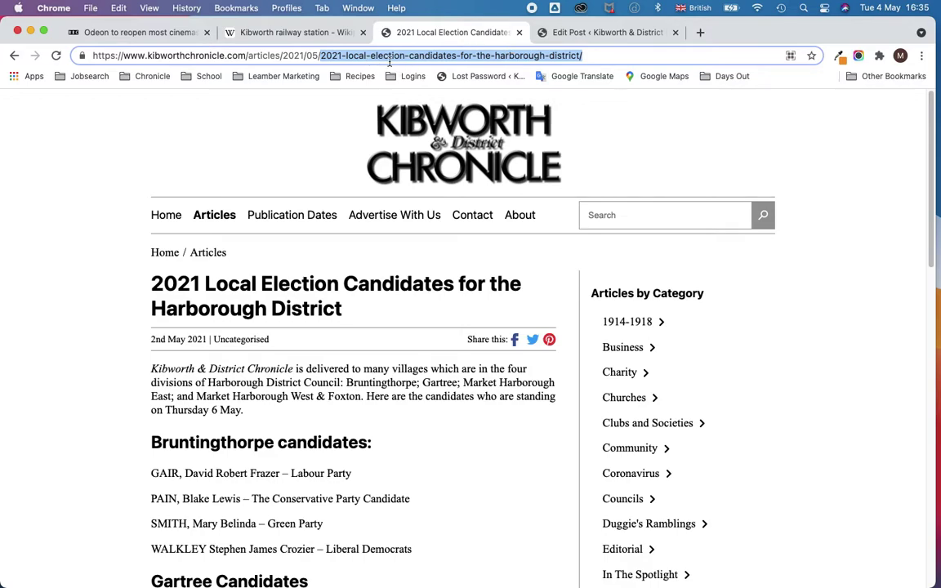
pyautogui.click(574, 34)
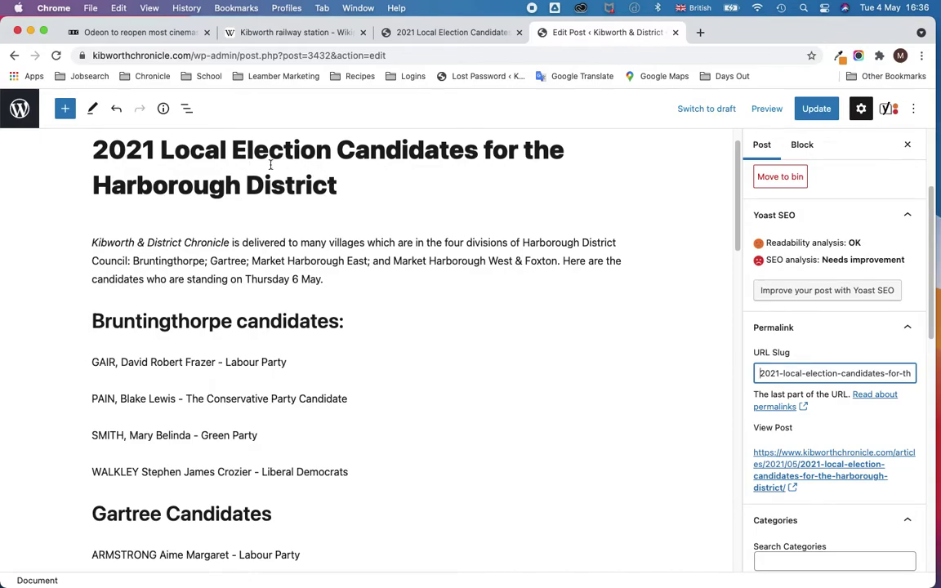
pyautogui.scroll(1, 119, 158)
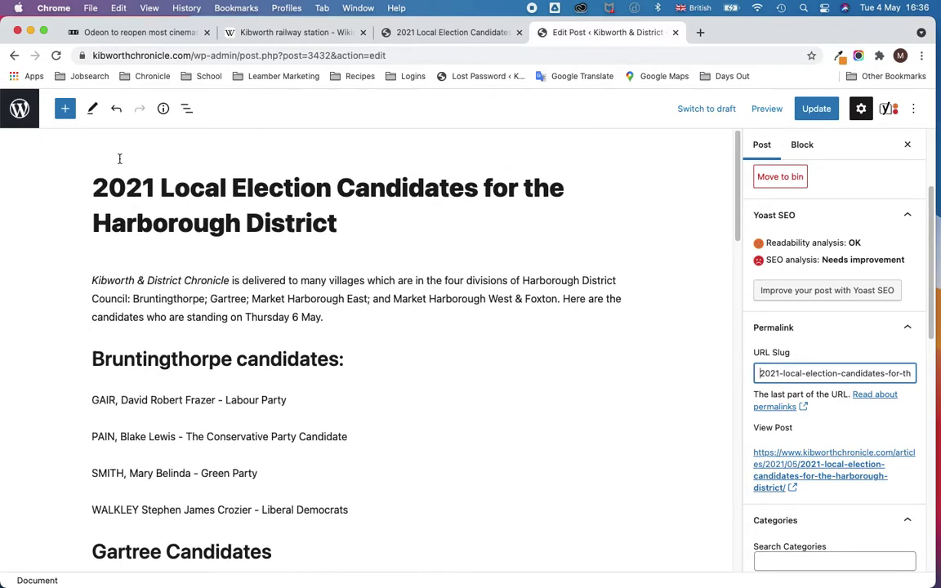
pyautogui.click(454, 34)
pyautogui.moveTo(151, 285); pyautogui.dragTo(356, 302)
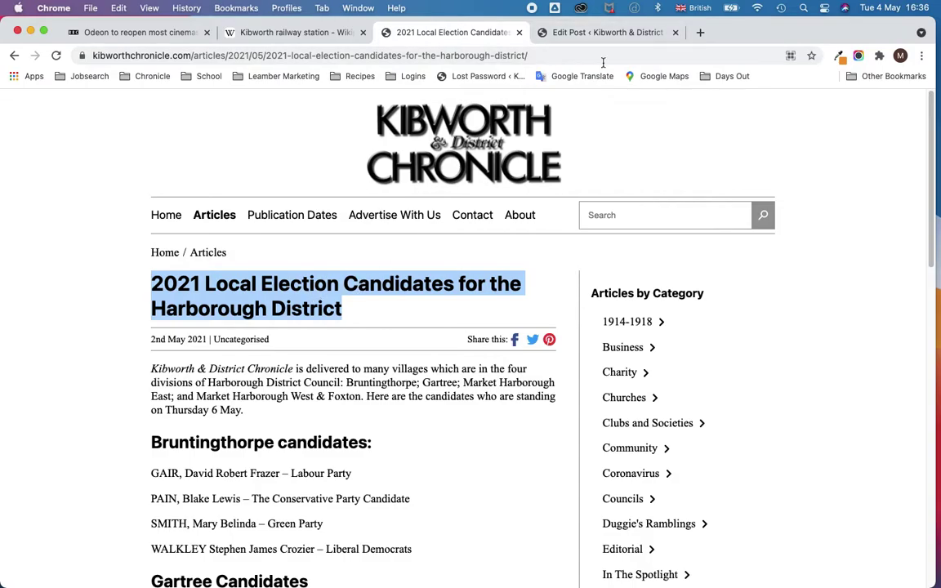
pyautogui.click(616, 32)
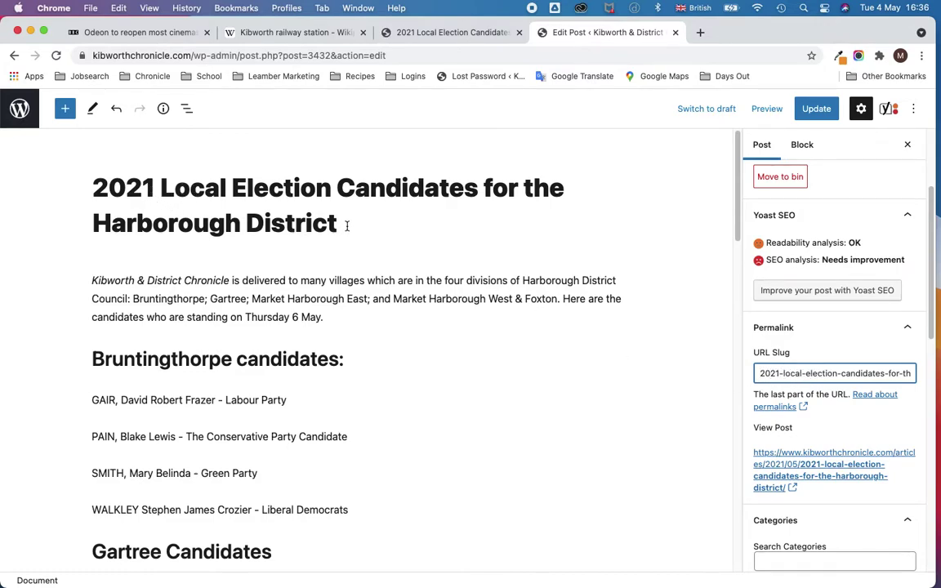
# Examine the election post's focus keyphrase, Google preview, SEO title, slug and meta description in its Yoast SEO settings
pyautogui.click(797, 376)
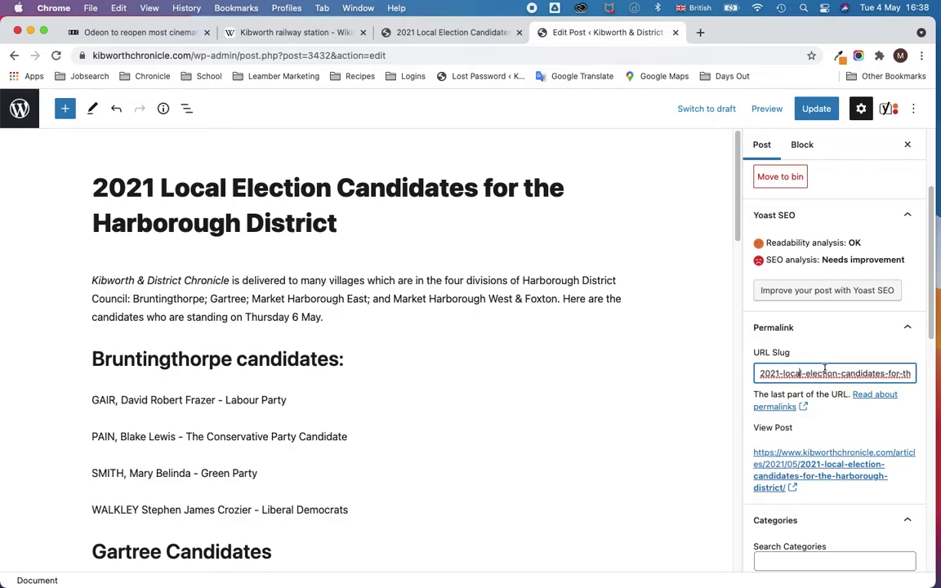
pyautogui.scroll(-2, 428, 370)
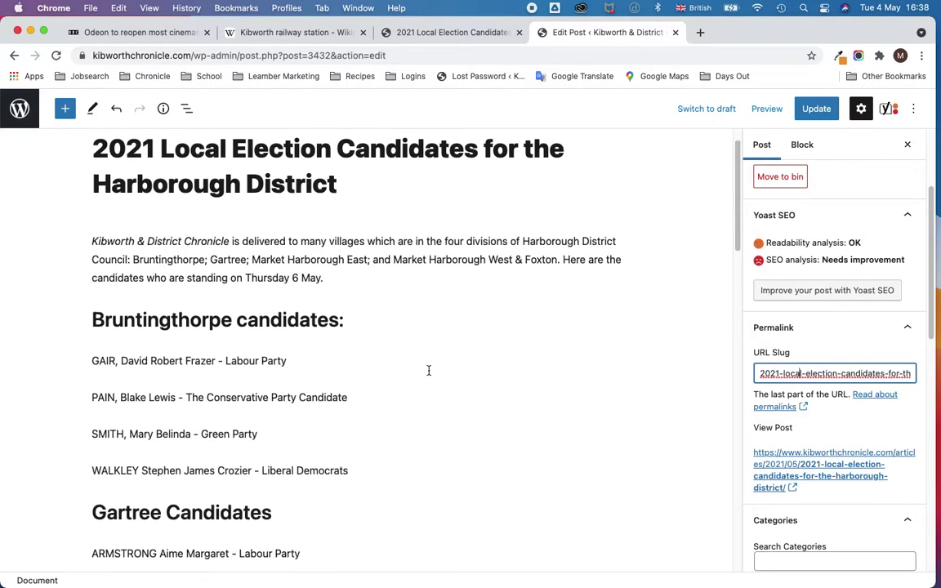
pyautogui.scroll(-12, 428, 370)
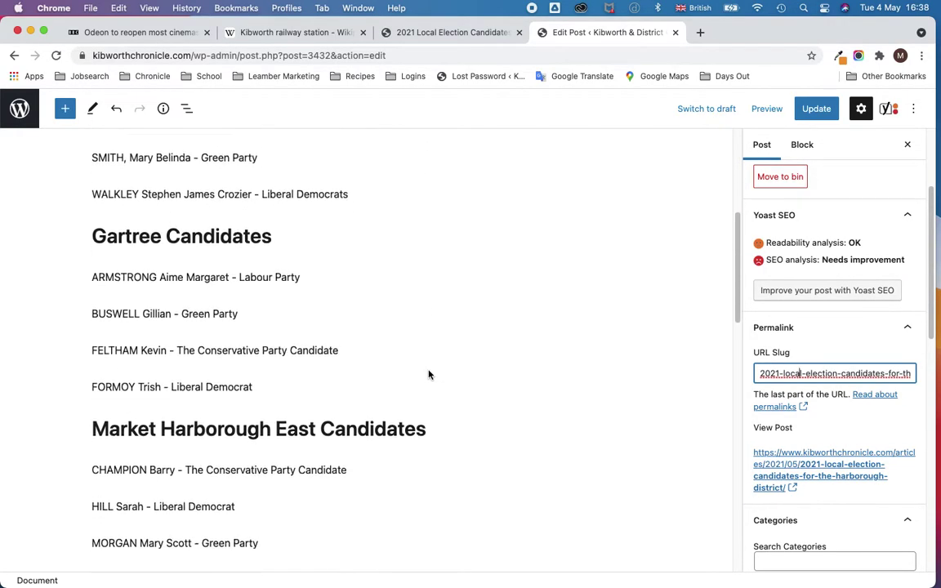
pyautogui.scroll(-3, 427, 370)
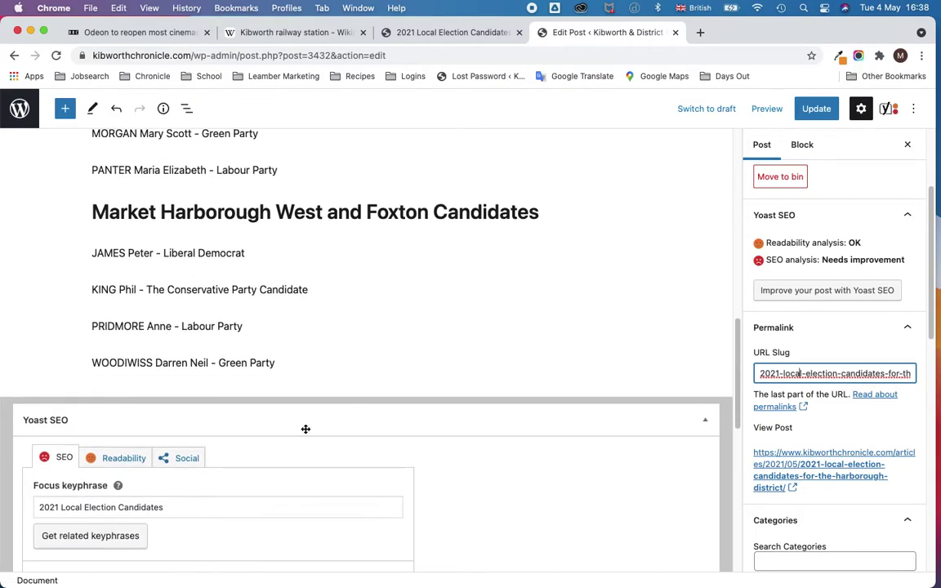
pyautogui.scroll(-7, 67, 462)
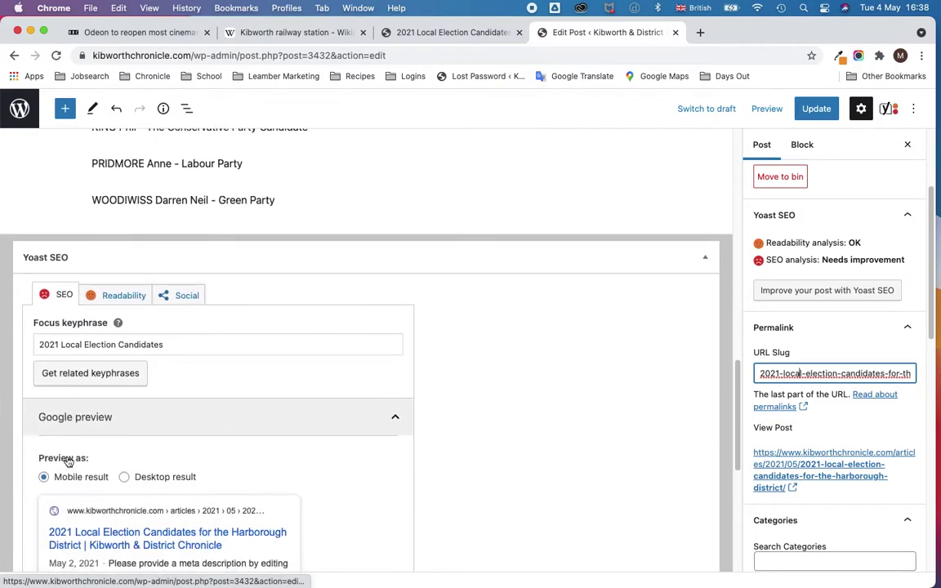
pyautogui.scroll(-3, 67, 462)
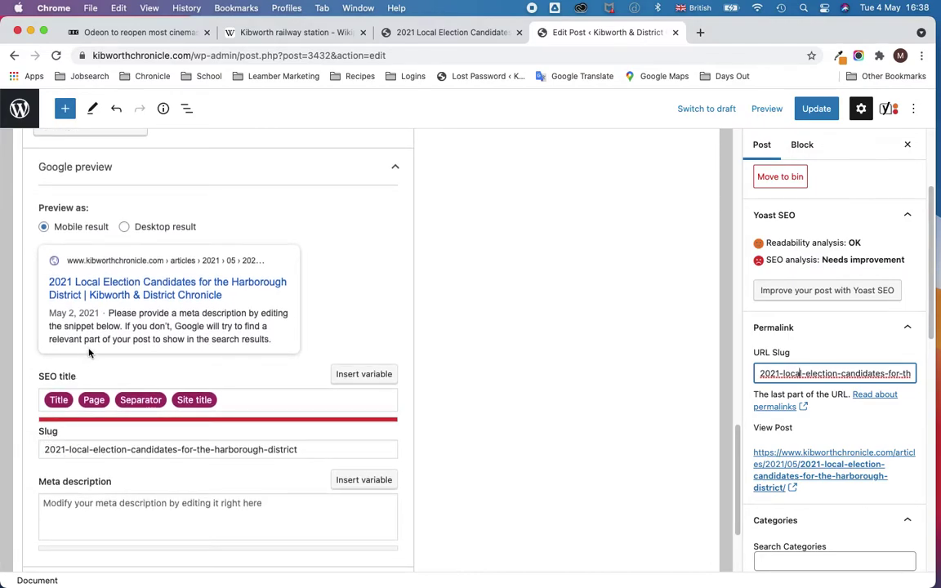
pyautogui.scroll(1, 95, 237)
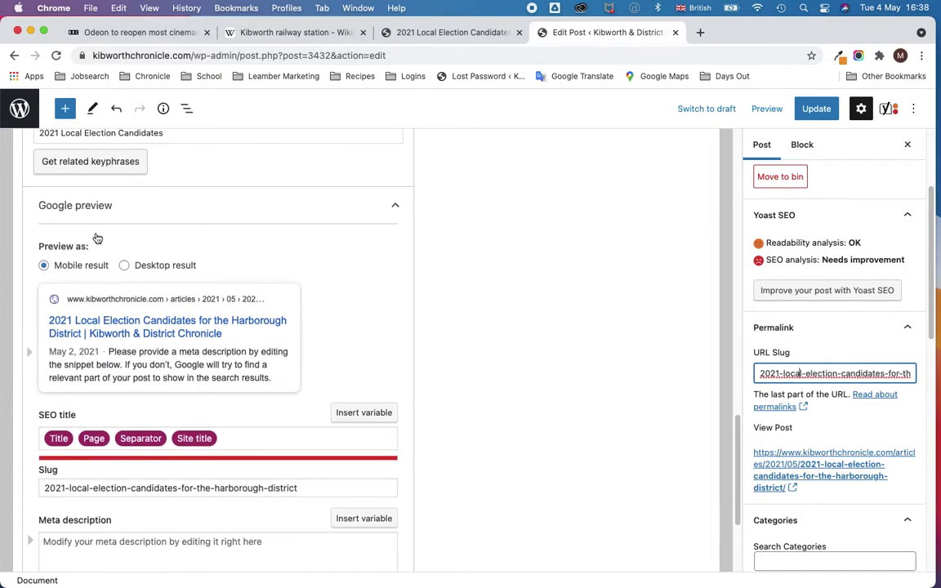
pyautogui.scroll(1, 89, 185)
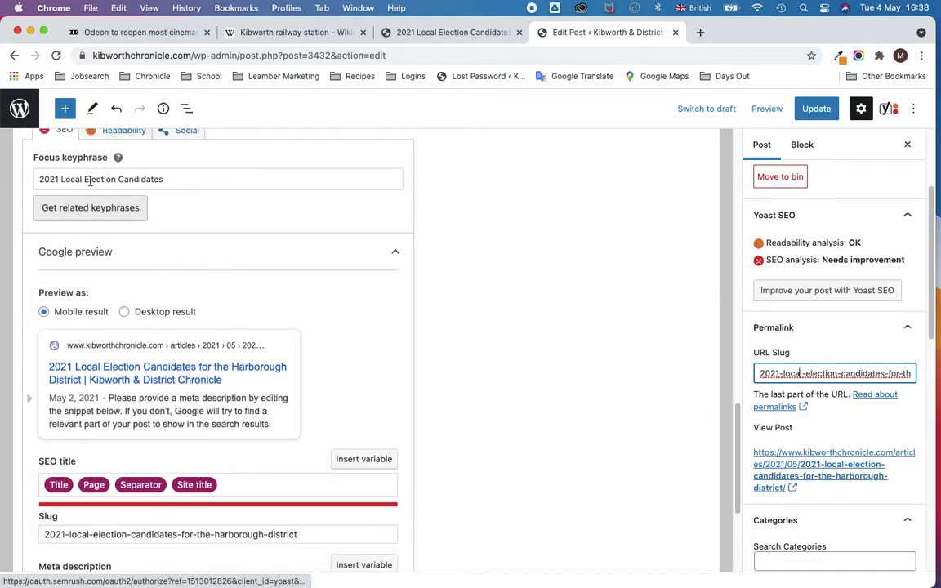
pyautogui.scroll(-3, 141, 416)
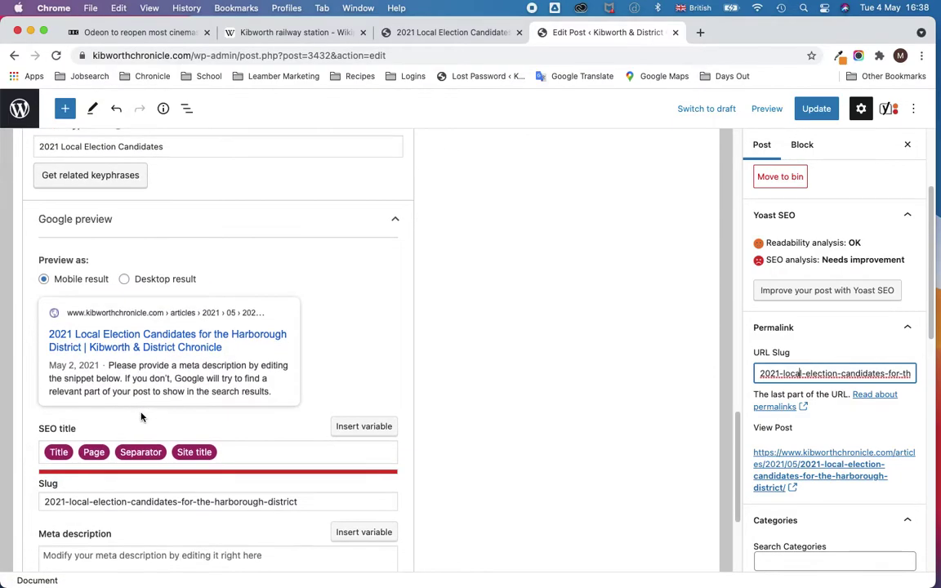
pyautogui.scroll(-4, 140, 415)
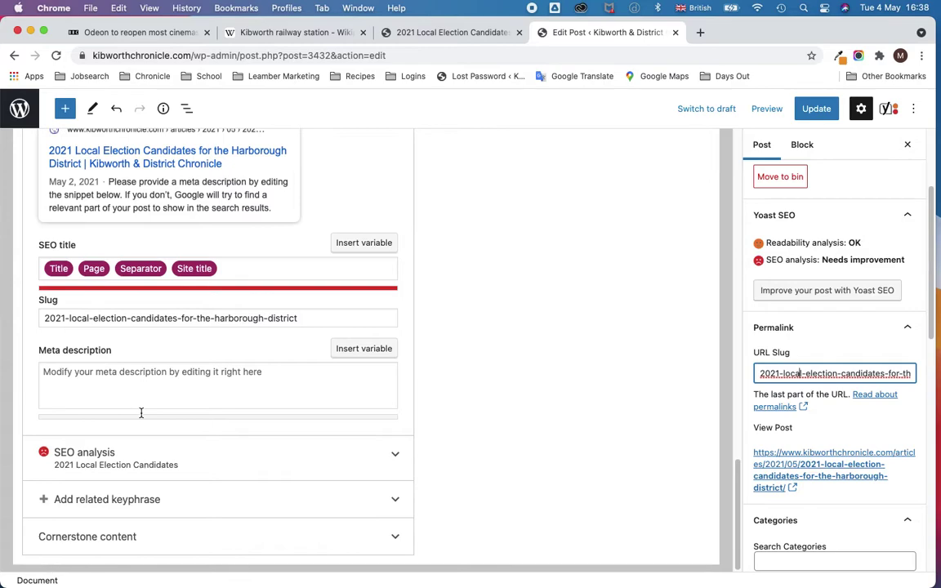
# Expand the Yoast SEO analysis of the election post and review its listed problems and good results
pyautogui.click(395, 455)
pyautogui.scroll(5, 273, 315)
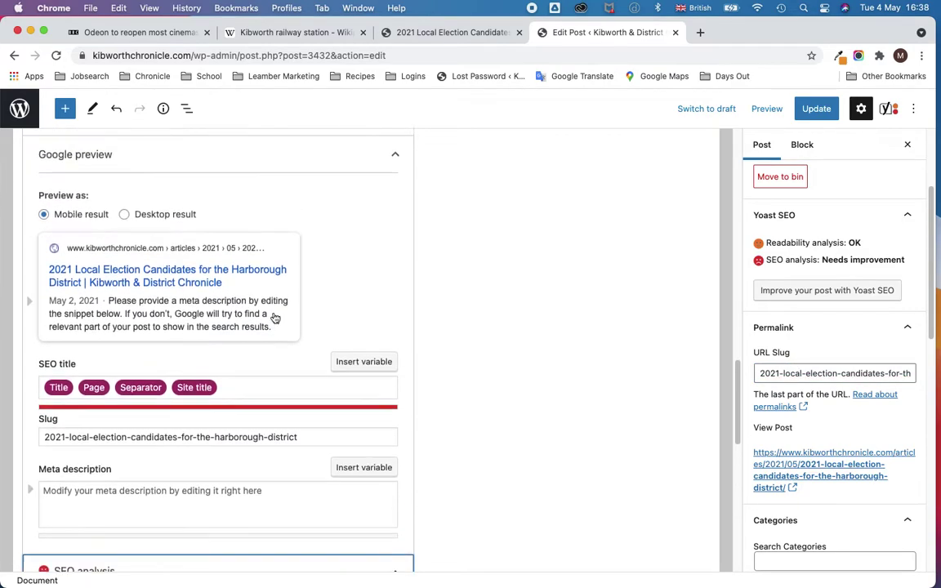
pyautogui.scroll(3, 157, 217)
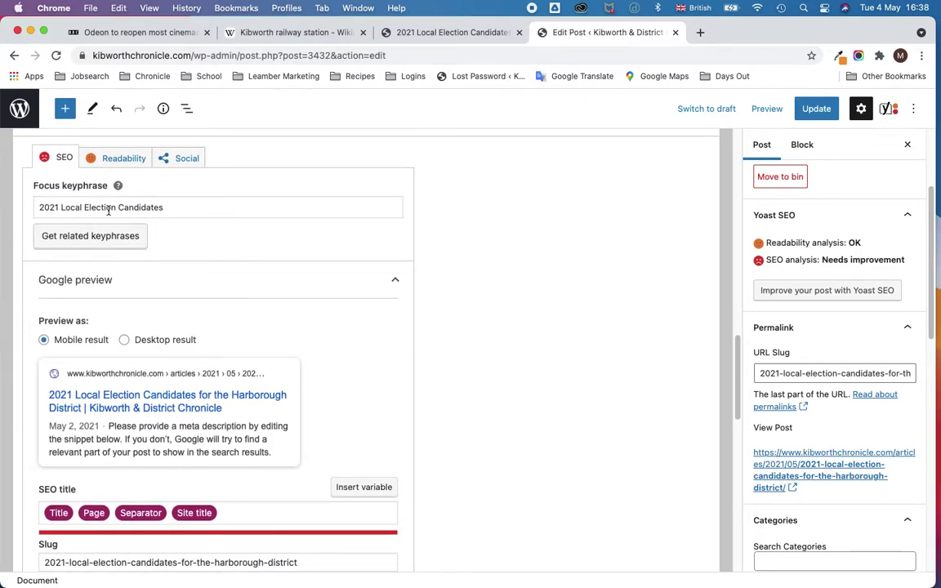
pyautogui.scroll(-10, 206, 273)
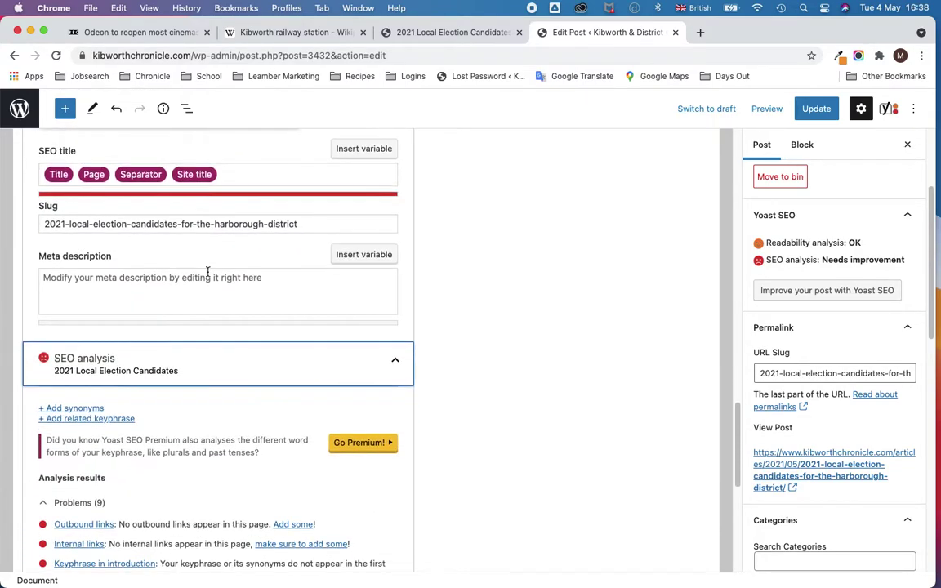
pyautogui.scroll(-4, 207, 273)
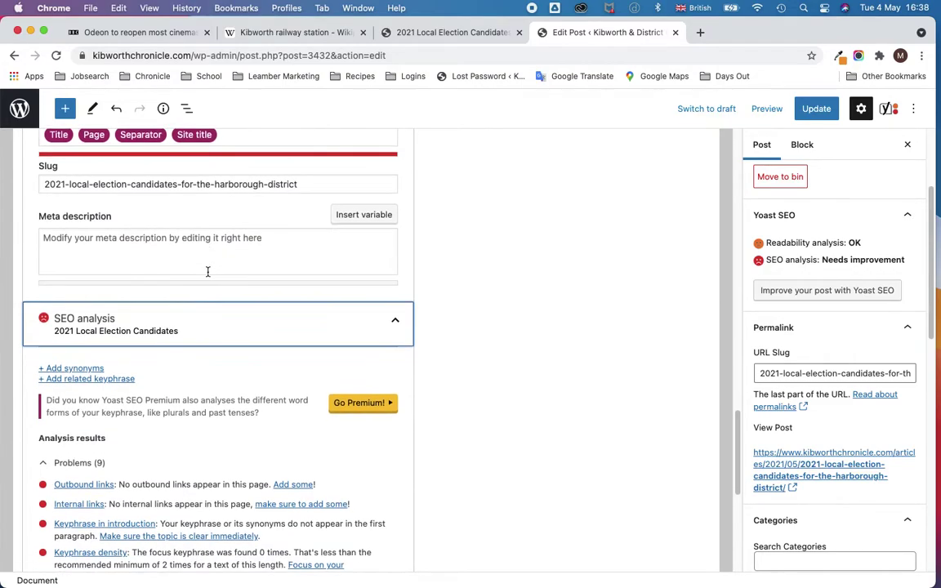
pyautogui.scroll(-2, 208, 276)
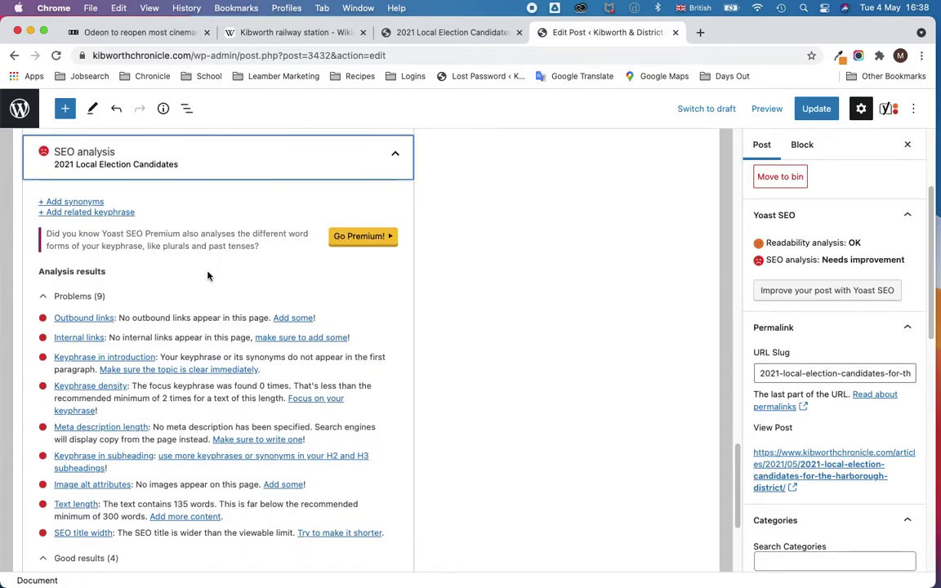
pyautogui.scroll(-1, 207, 276)
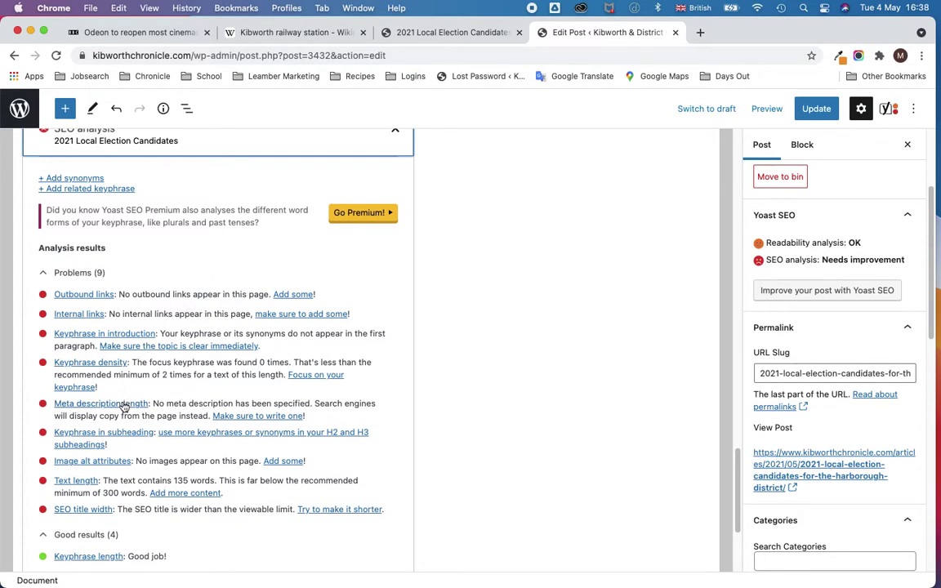
pyautogui.scroll(-2, 123, 408)
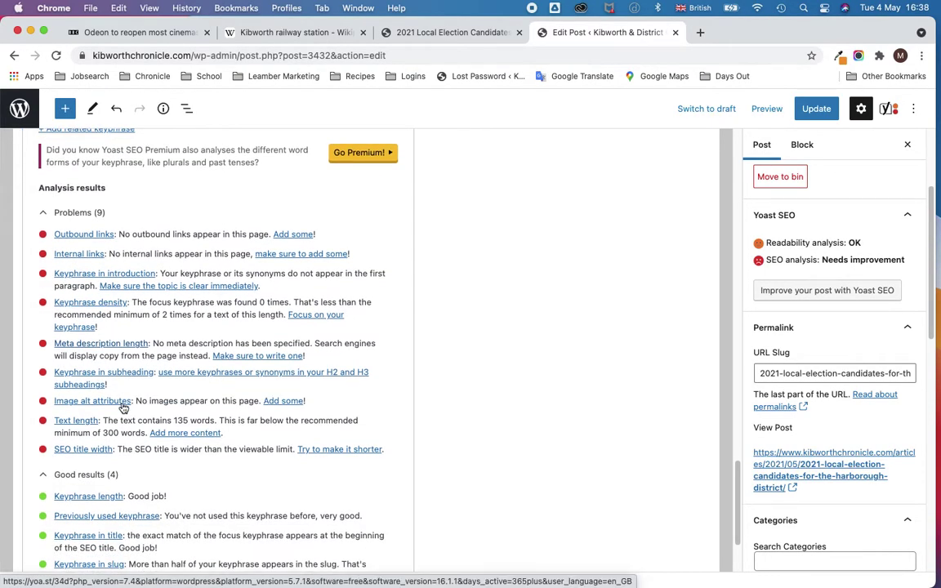
pyautogui.scroll(-2, 124, 407)
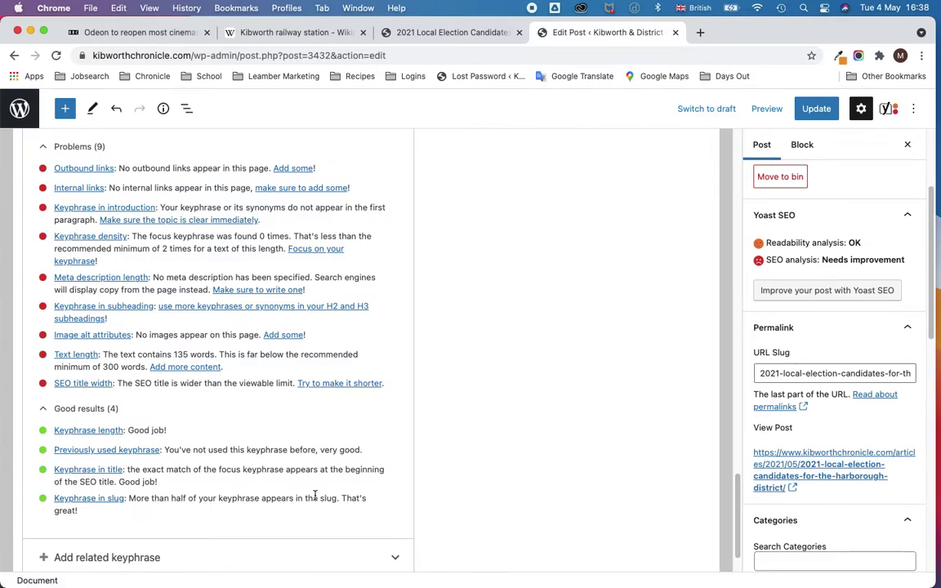
# Compare the post's headline and URL slug with the focus keyphrase set in Yoast SEO
pyautogui.scroll(5, 314, 495)
pyautogui.scroll(5, 351, 502)
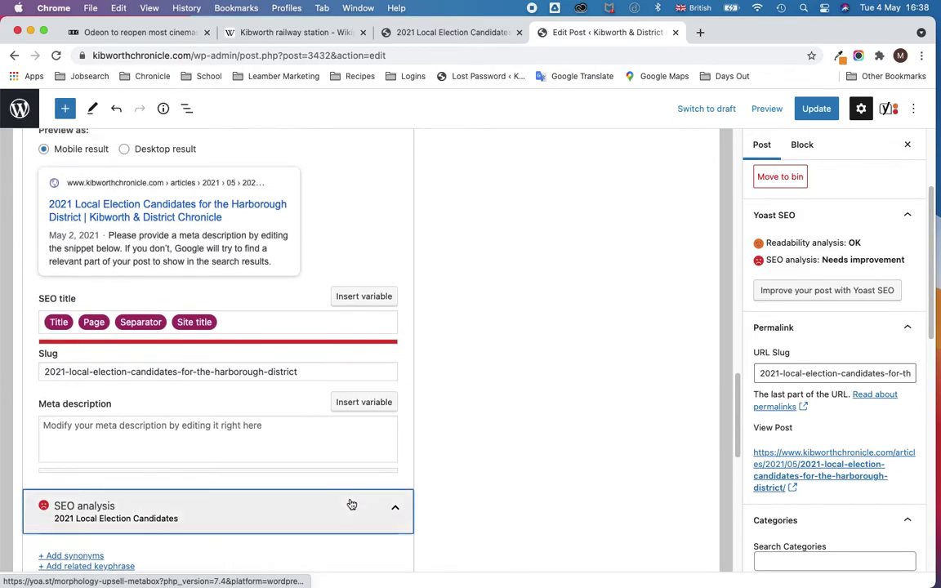
pyautogui.scroll(6, 351, 504)
pyautogui.scroll(2, 350, 502)
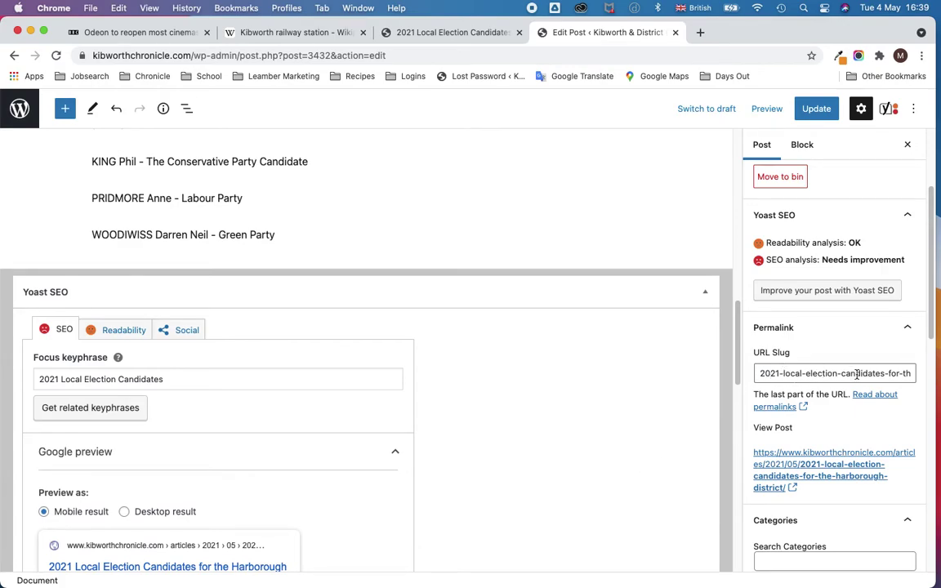
pyautogui.scroll(5, 536, 315)
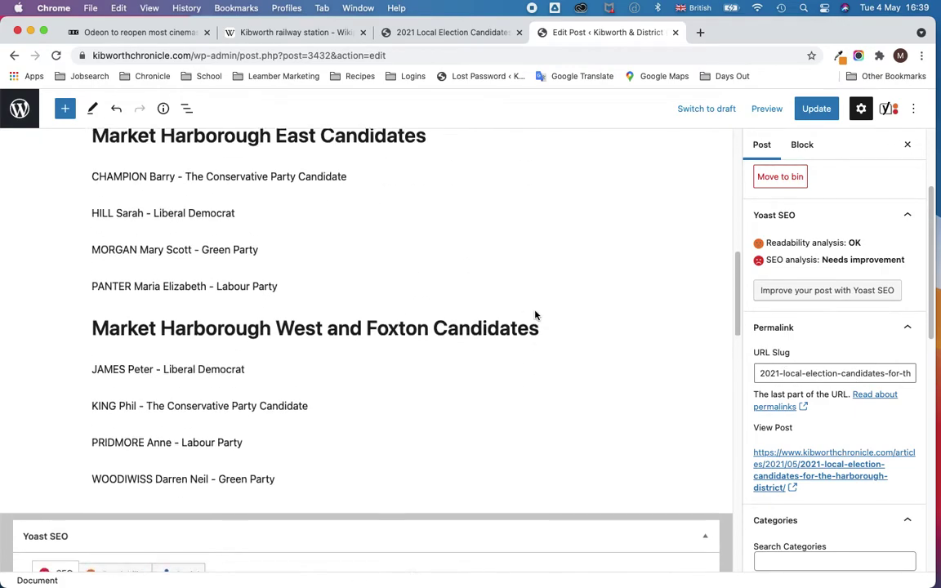
pyautogui.scroll(10, 535, 316)
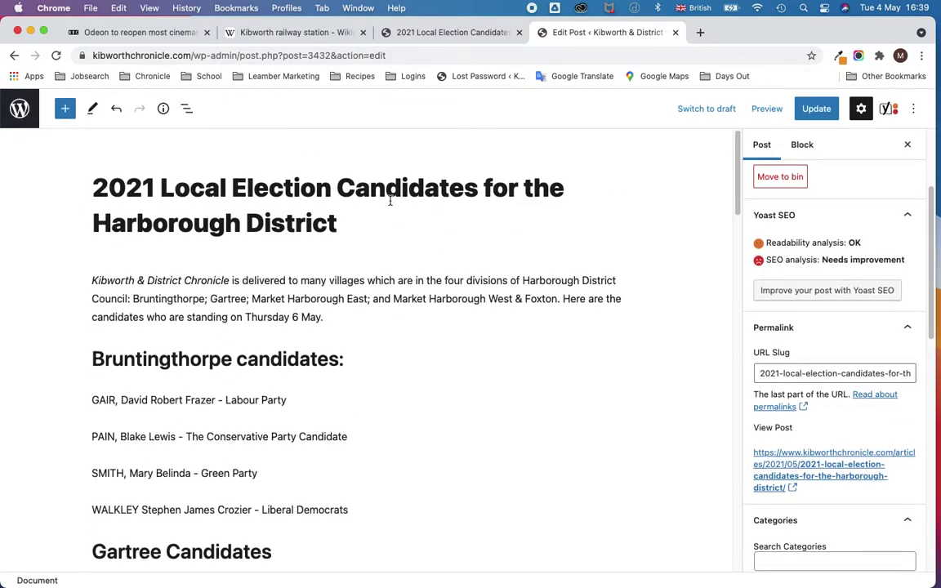
pyautogui.scroll(-1, 330, 236)
pyautogui.scroll(-10, 330, 235)
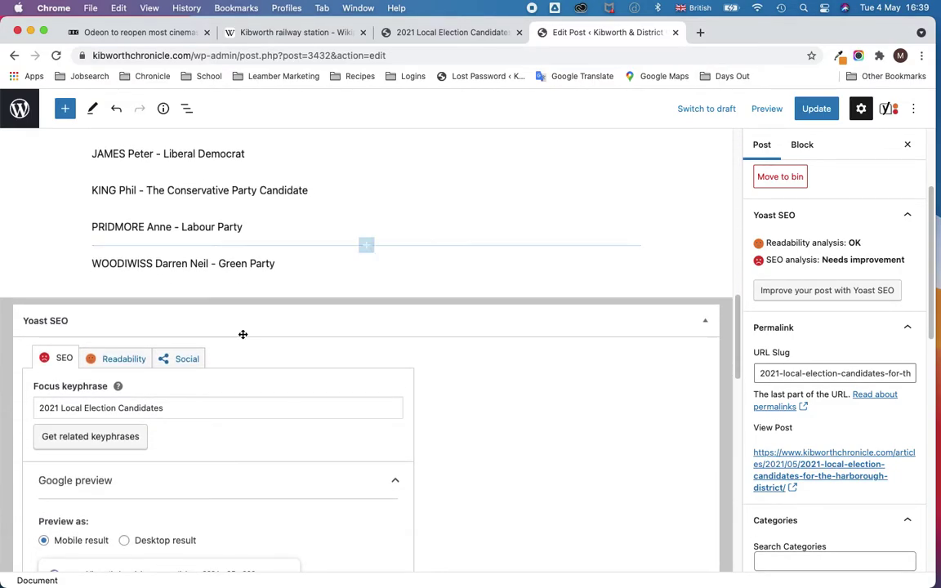
pyautogui.scroll(10, 243, 332)
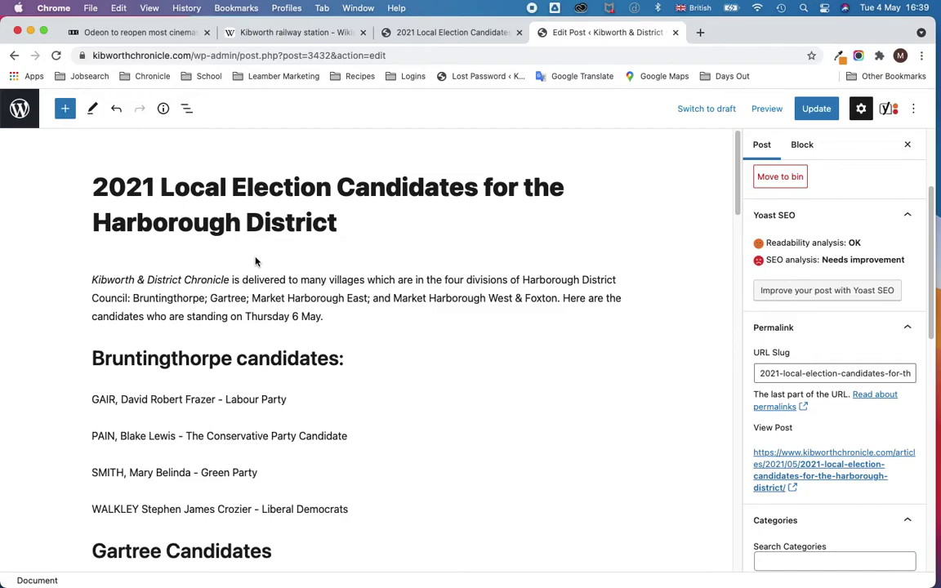
# Review the election post's focus keyphrase and Google preview in Yoast SEO against its permalink slug and headline
pyautogui.scroll(-8, 256, 261)
pyautogui.scroll(-12, 256, 258)
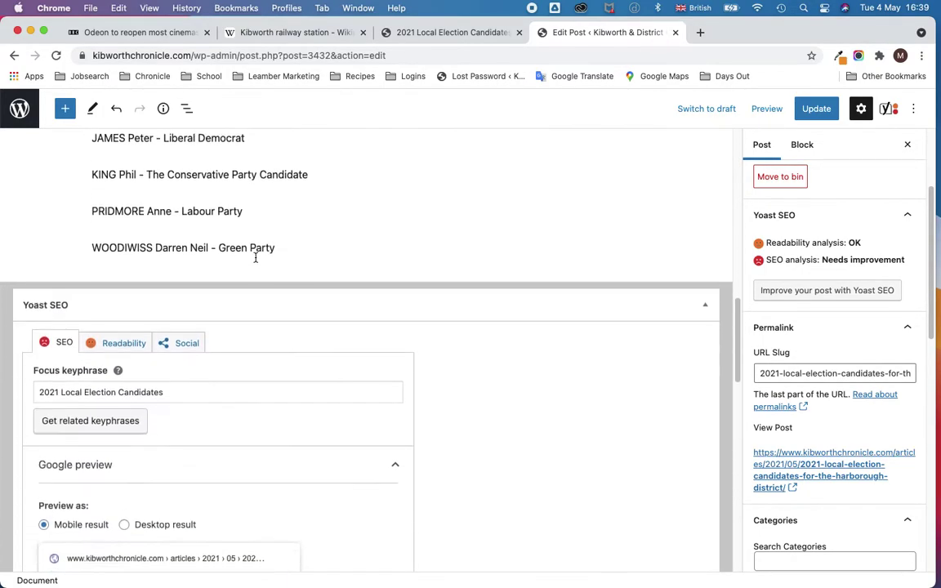
pyautogui.scroll(-1, 255, 258)
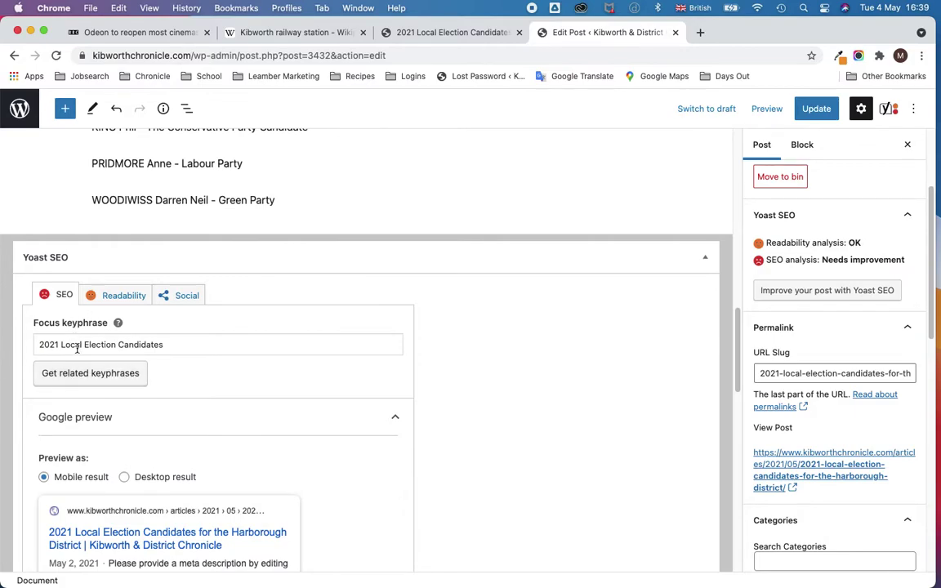
pyautogui.scroll(-1, 158, 349)
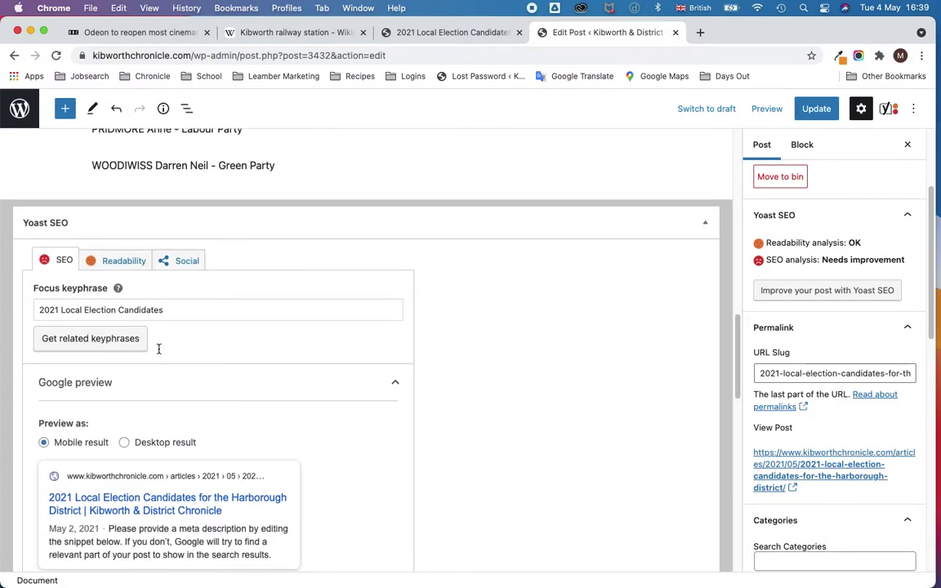
pyautogui.scroll(-1, 195, 237)
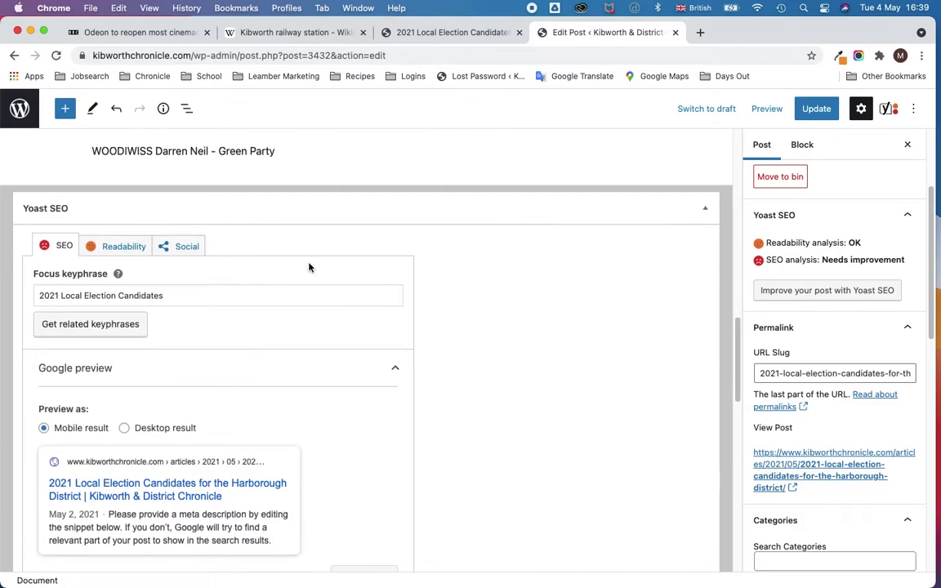
pyautogui.scroll(1, 757, 371)
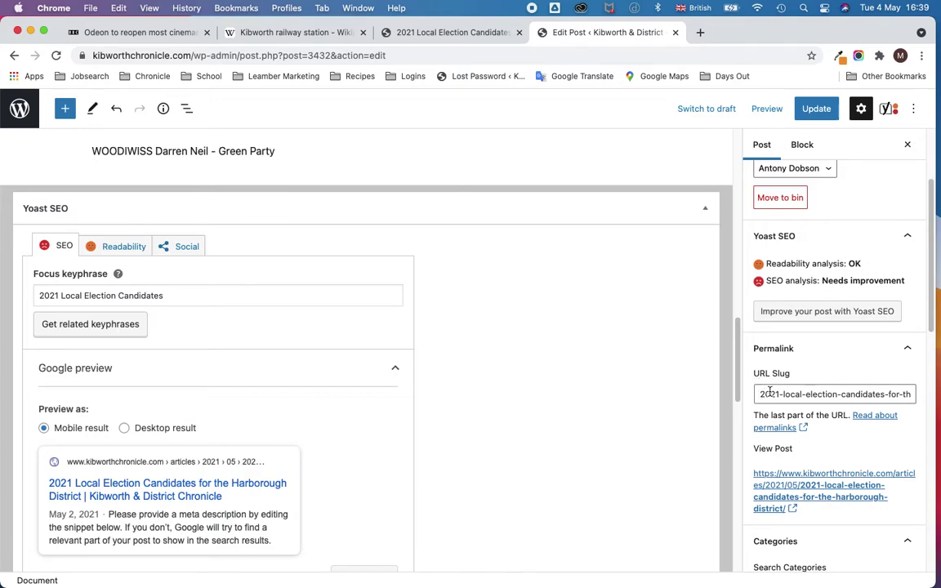
pyautogui.scroll(3, 769, 391)
pyautogui.scroll(-3, 769, 391)
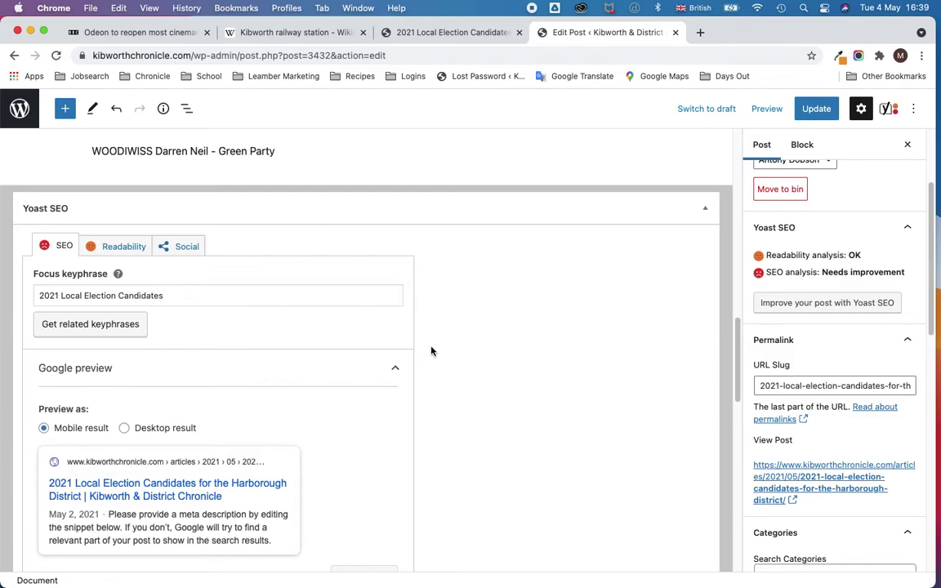
pyautogui.scroll(20, 431, 350)
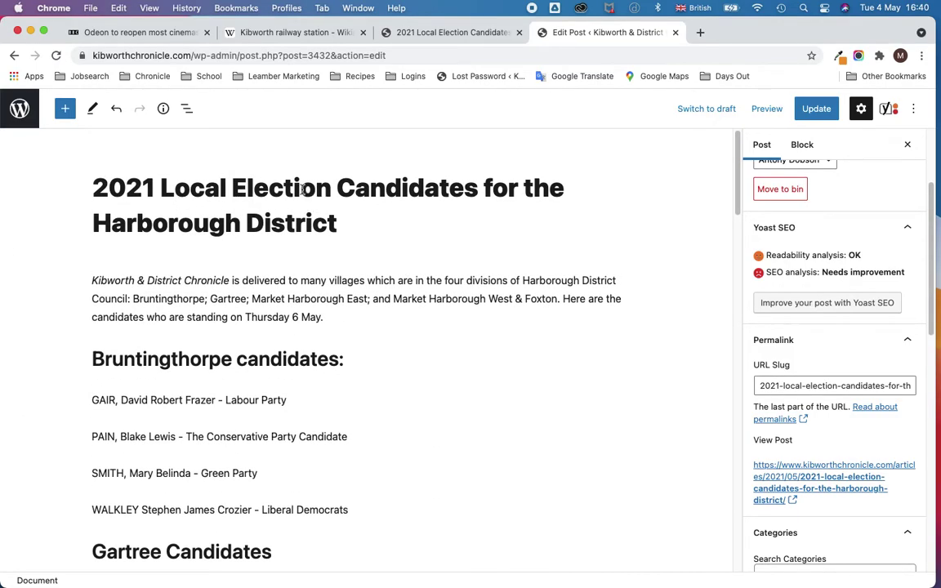